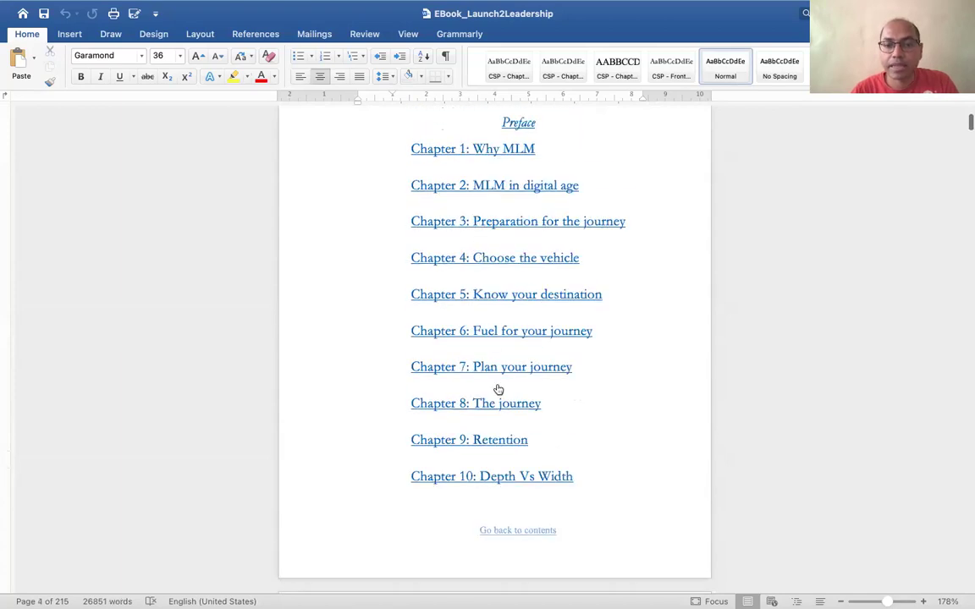
# Follow the "Chapter 1: Why MLM" link in the table of contents and view the chapter's opening page and footer
pyautogui.scroll(3, 497, 381)
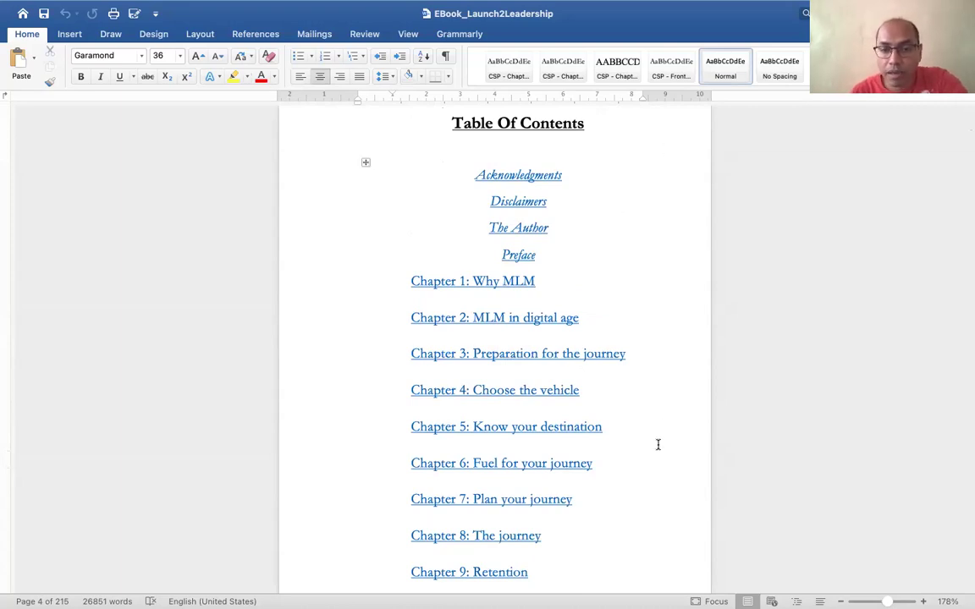
pyautogui.click(478, 283)
pyautogui.scroll(-3, 584, 210)
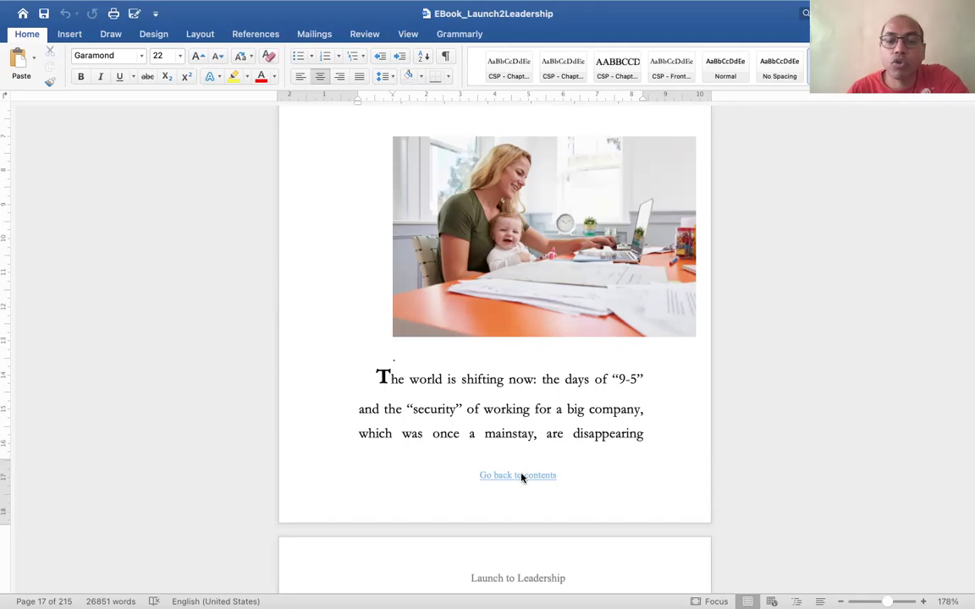
# Return to the table of contents through the "Go back to contents" link in the chapter page's footer
pyautogui.click(522, 433)
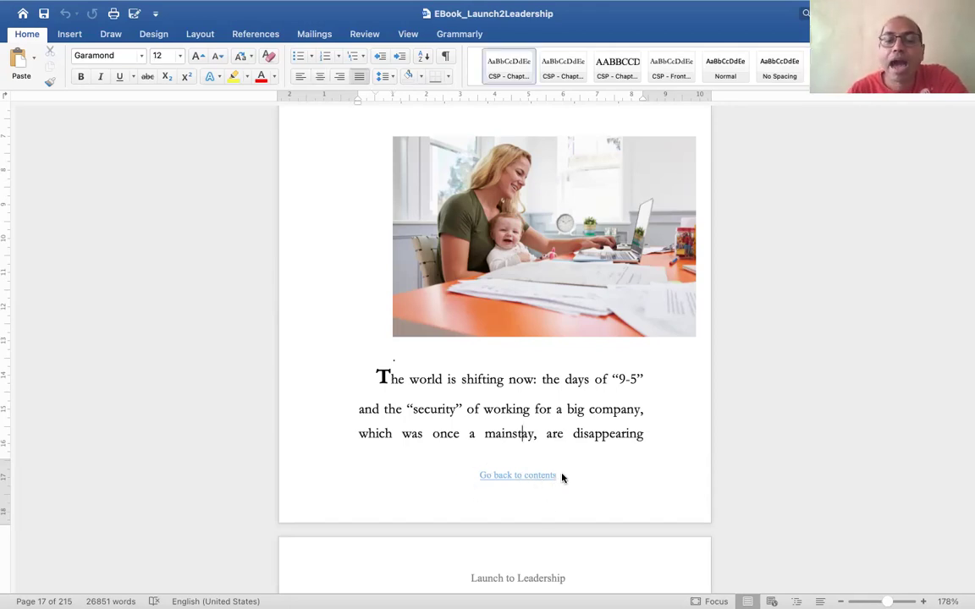
pyautogui.press('Left')
pyautogui.press('Left')
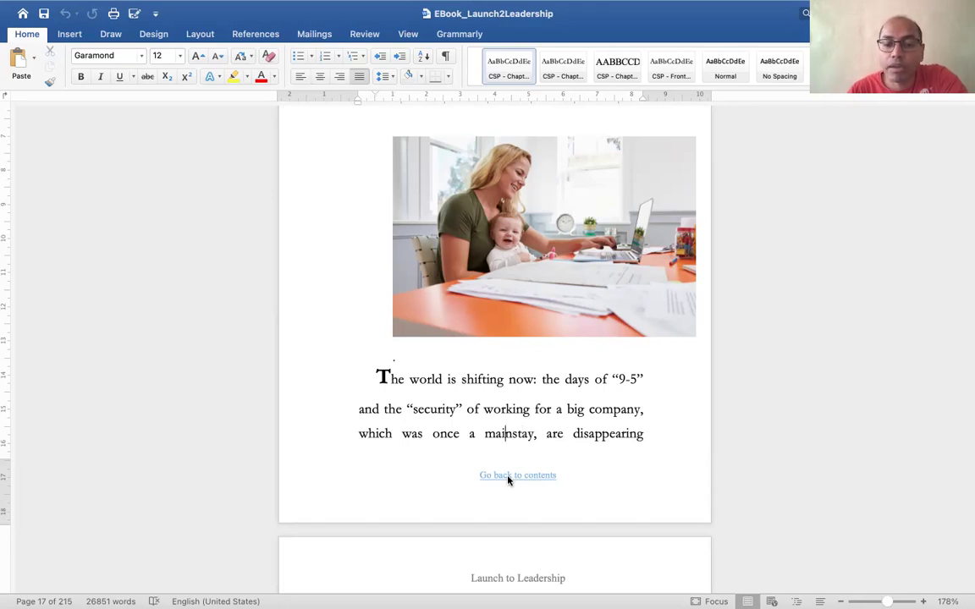
pyautogui.doubleClick(509, 479)
pyautogui.click(508, 479)
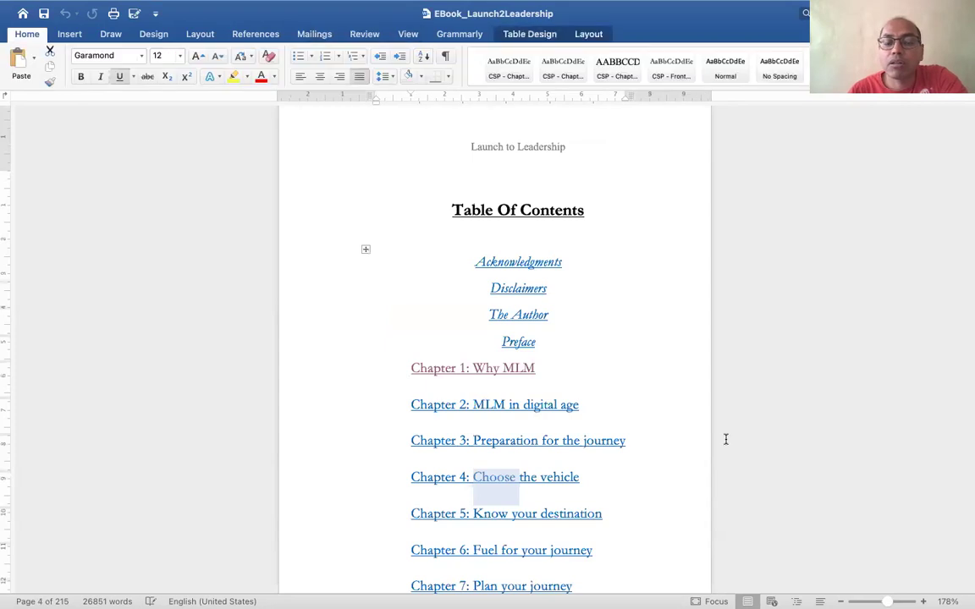
# Check the bookmark assigned at the start of the "Table Of Contents" heading, and close the bookmark list without changes
pyautogui.click(687, 229)
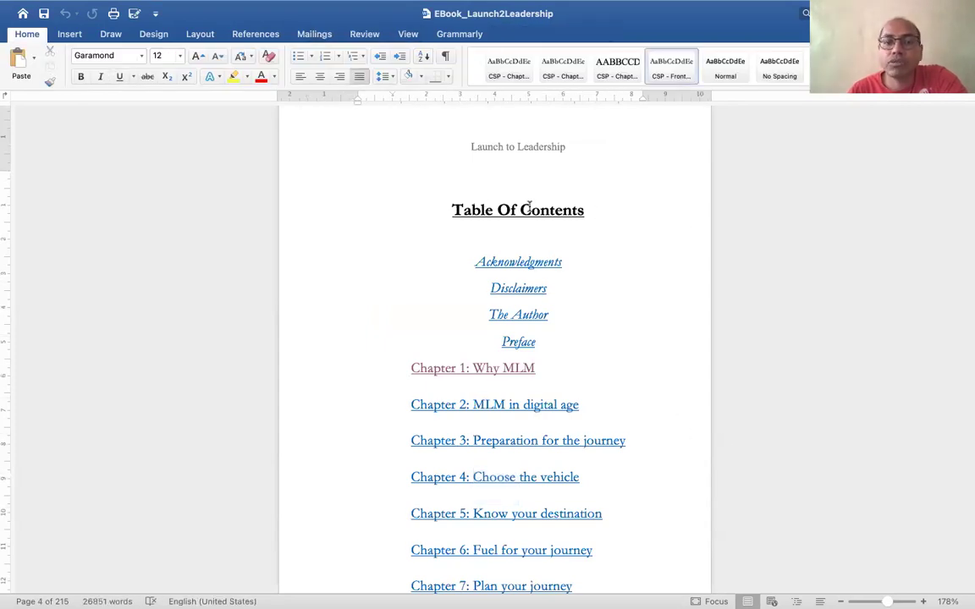
pyautogui.click(453, 203)
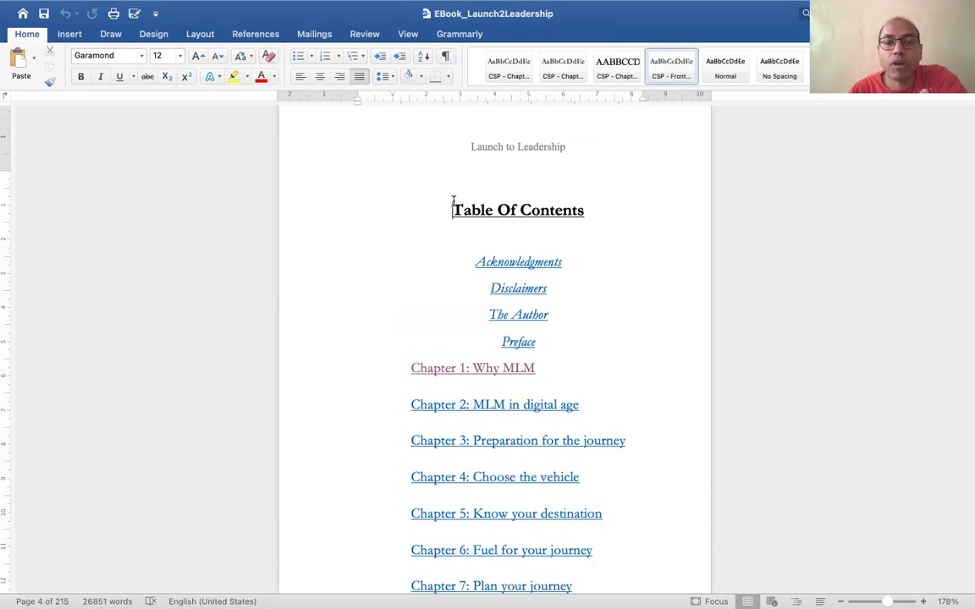
pyautogui.click(71, 35)
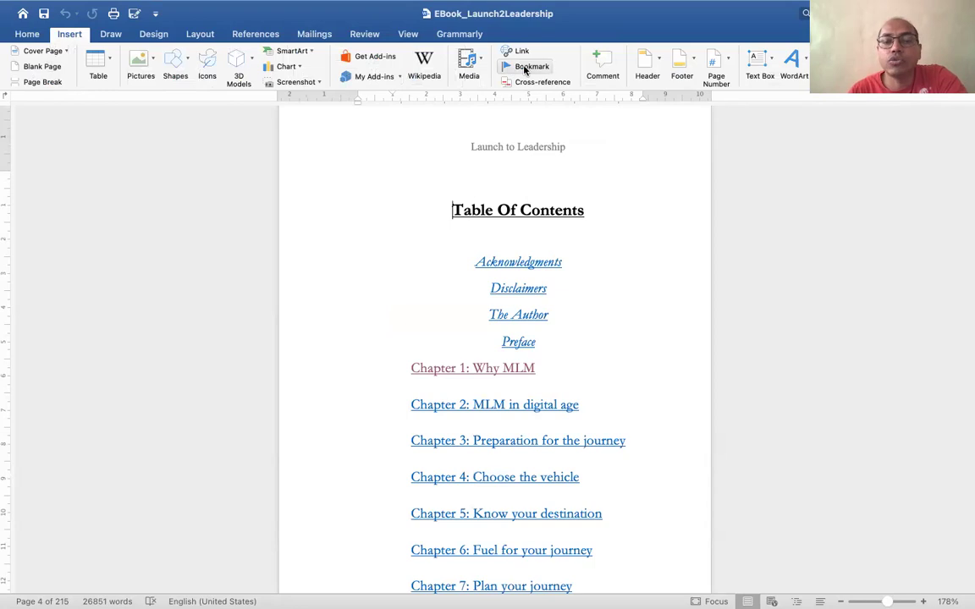
pyautogui.click(525, 70)
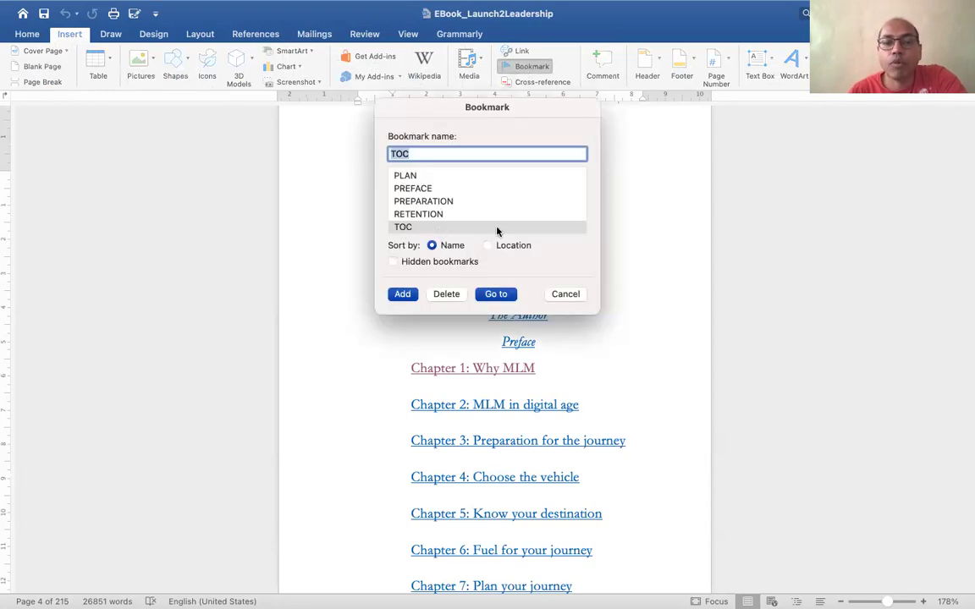
pyautogui.click(564, 295)
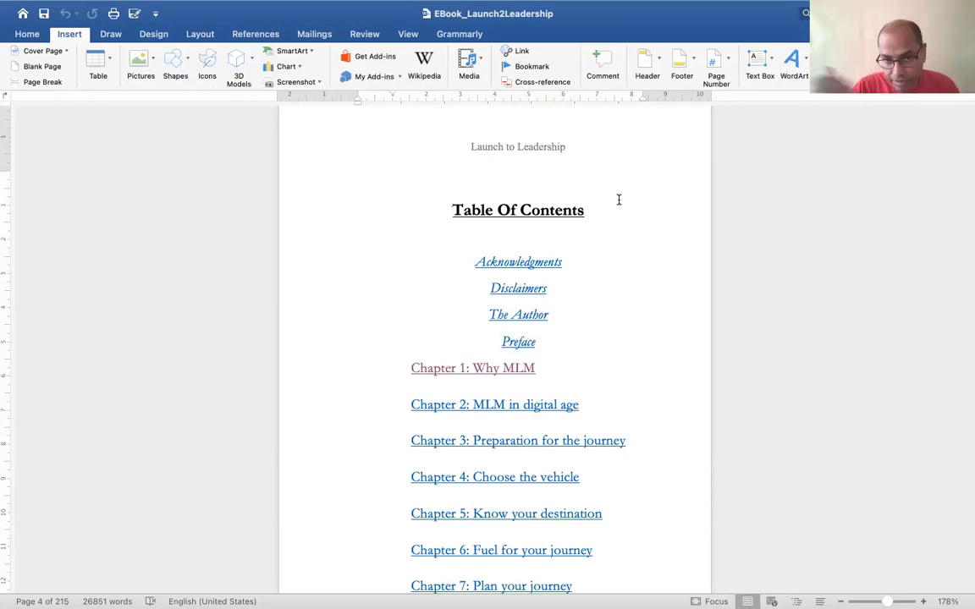
# Open the footer on page 5 for editing and select its "Go back to contents" link text
pyautogui.scroll(-1, 619, 199)
pyautogui.scroll(-10, 619, 199)
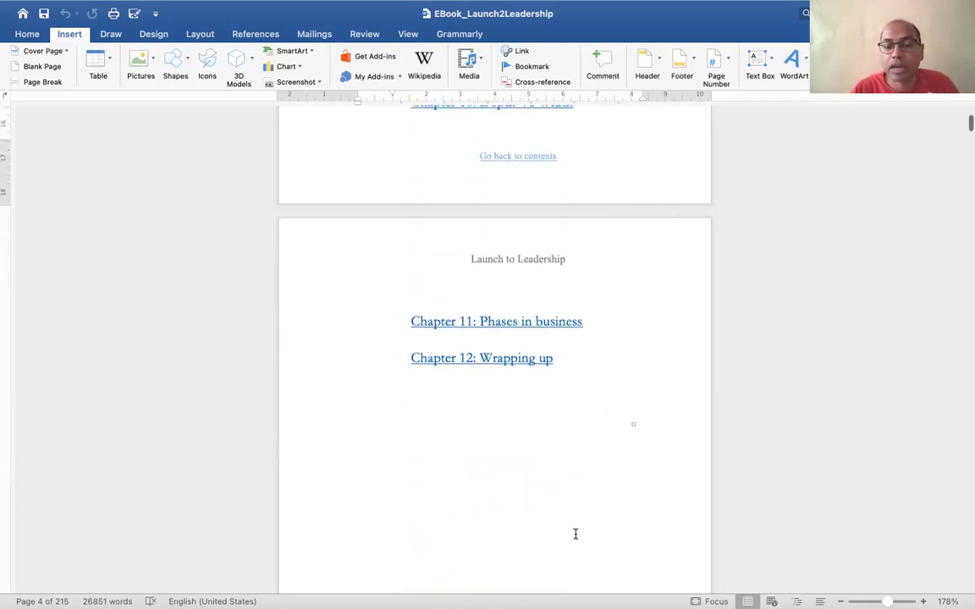
pyautogui.scroll(5, 575, 534)
pyautogui.scroll(-2, 575, 534)
pyautogui.scroll(1, 575, 535)
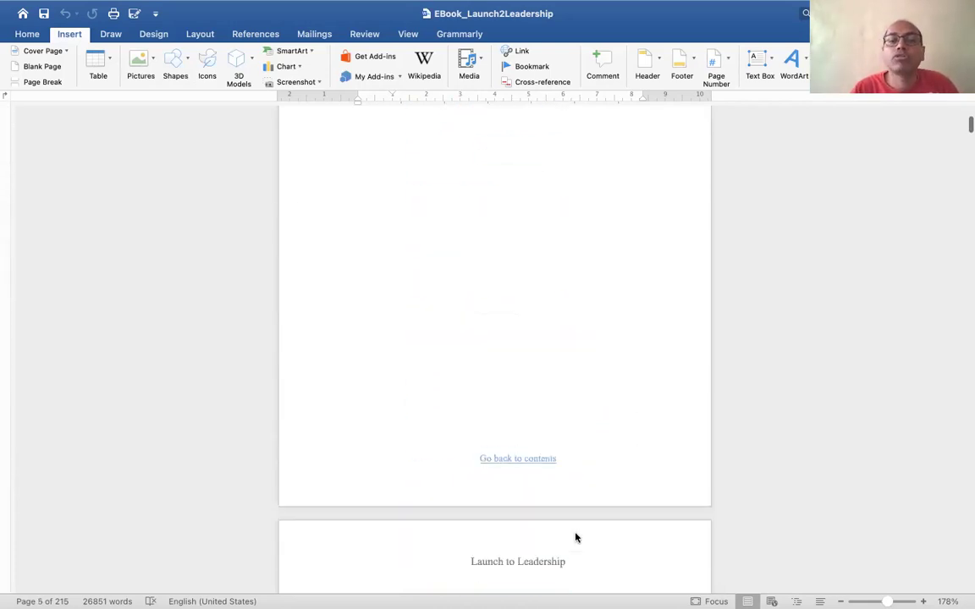
pyautogui.scroll(-2, 576, 537)
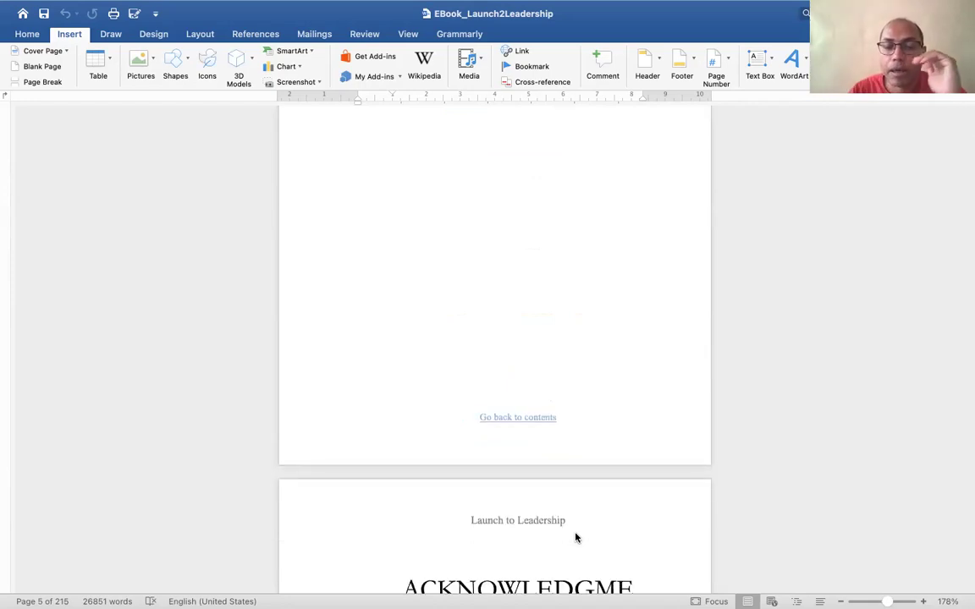
pyautogui.doubleClick(557, 424)
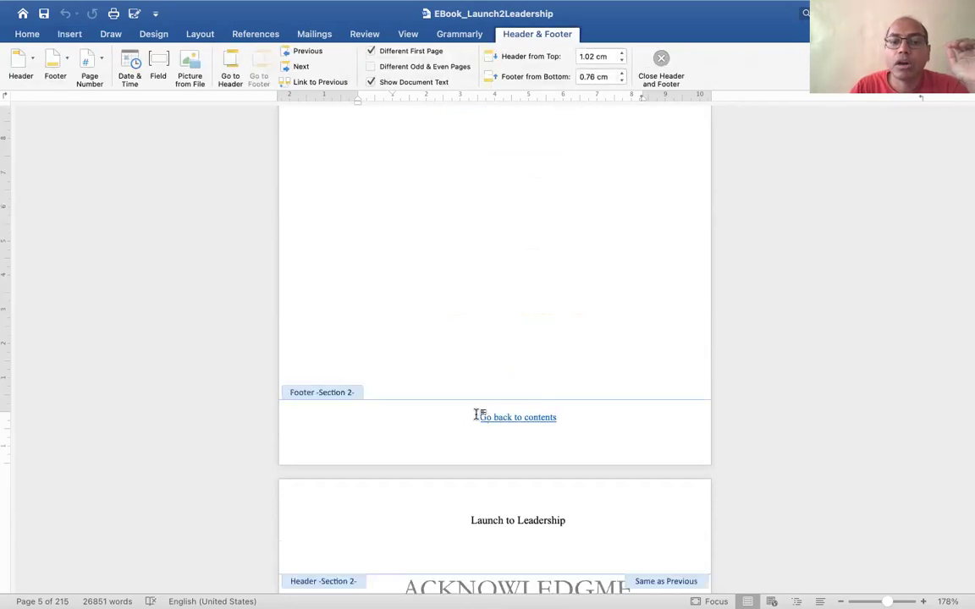
pyautogui.moveTo(481, 418); pyautogui.dragTo(556, 426)
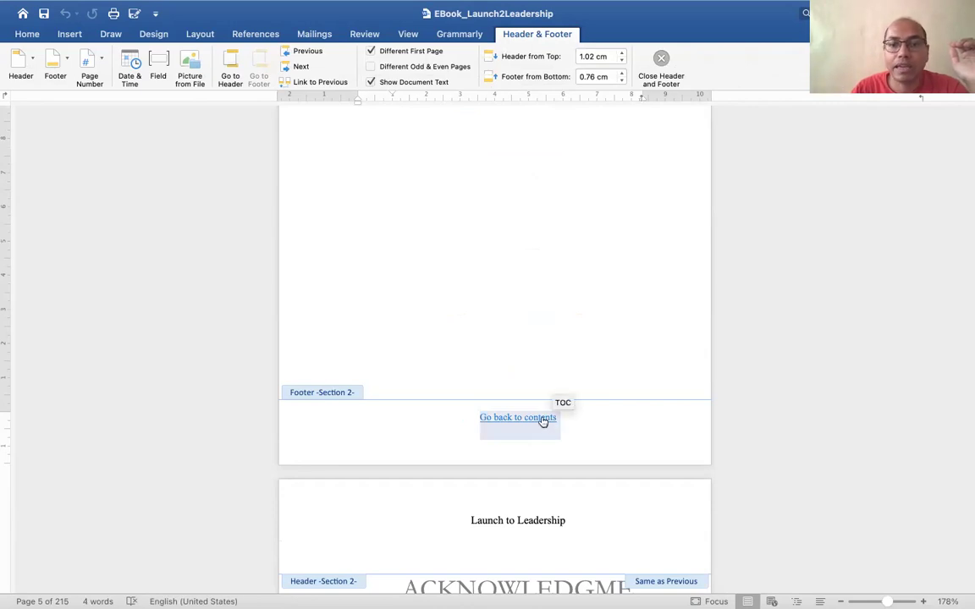
pyautogui.rightClick(540, 421)
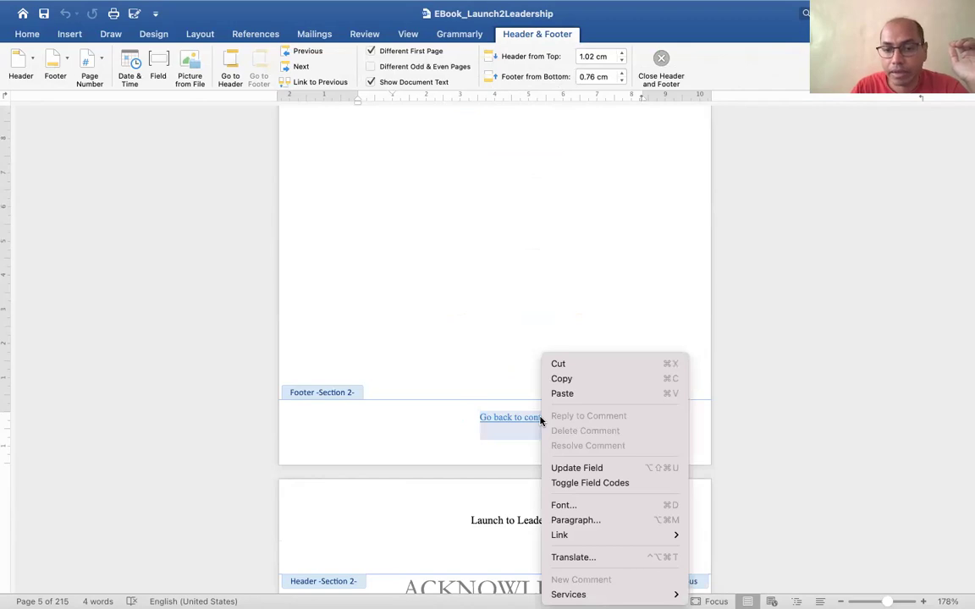
pyautogui.moveTo(572, 540)
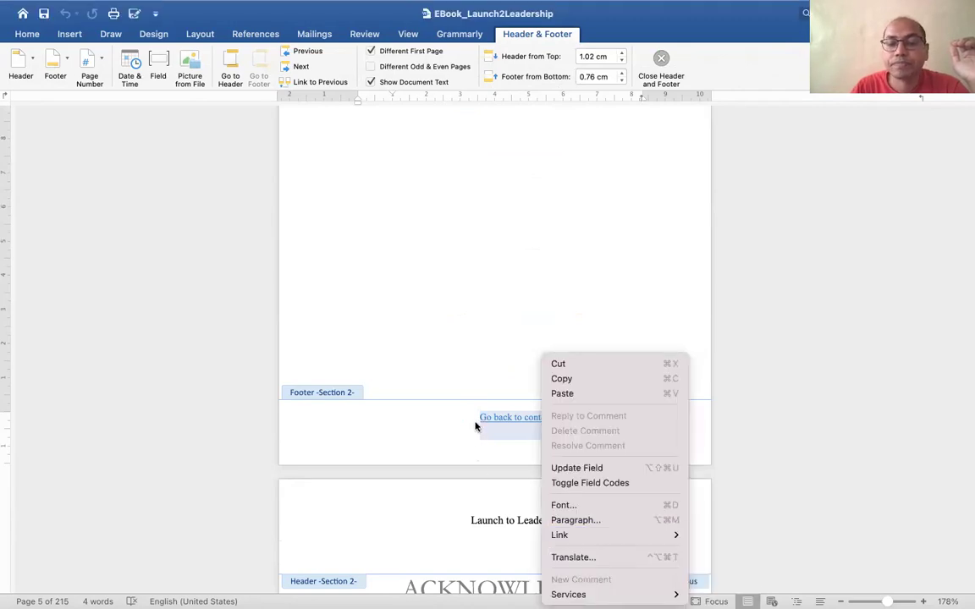
pyautogui.click(453, 408)
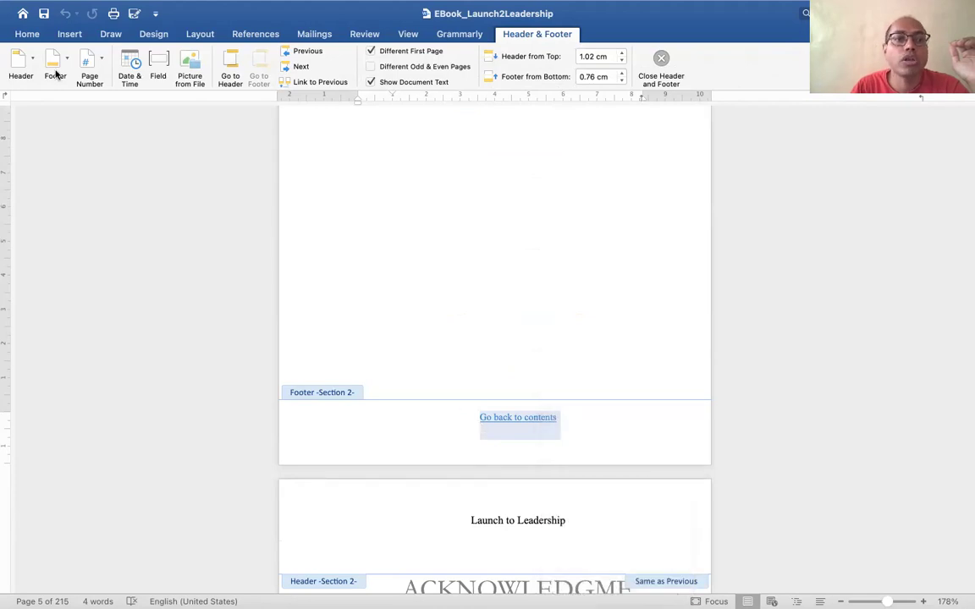
# Inspect the footer link's hyperlink settings, pick the TOC bookmark as target, and cancel without applying
pyautogui.click(71, 34)
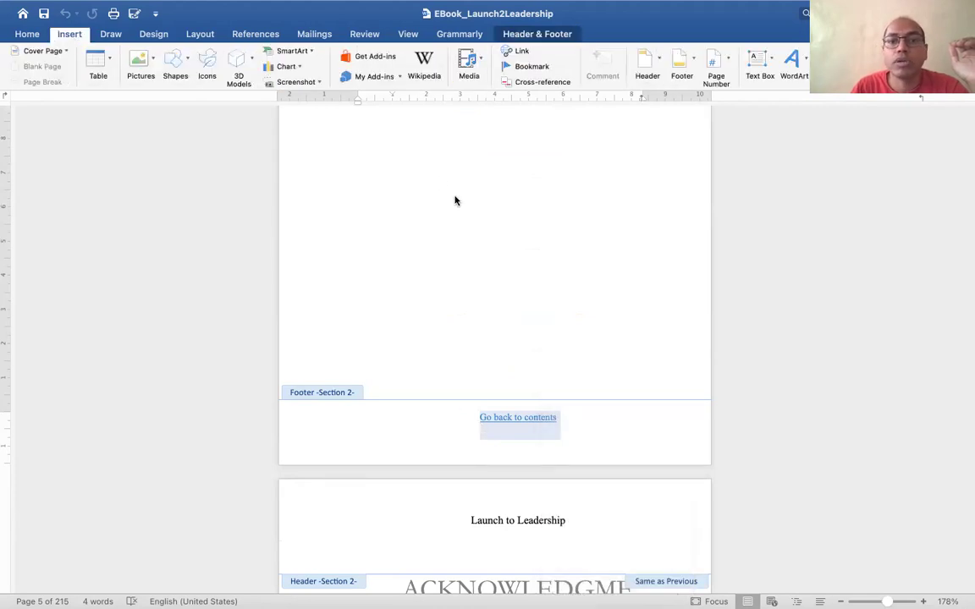
pyautogui.click(517, 51)
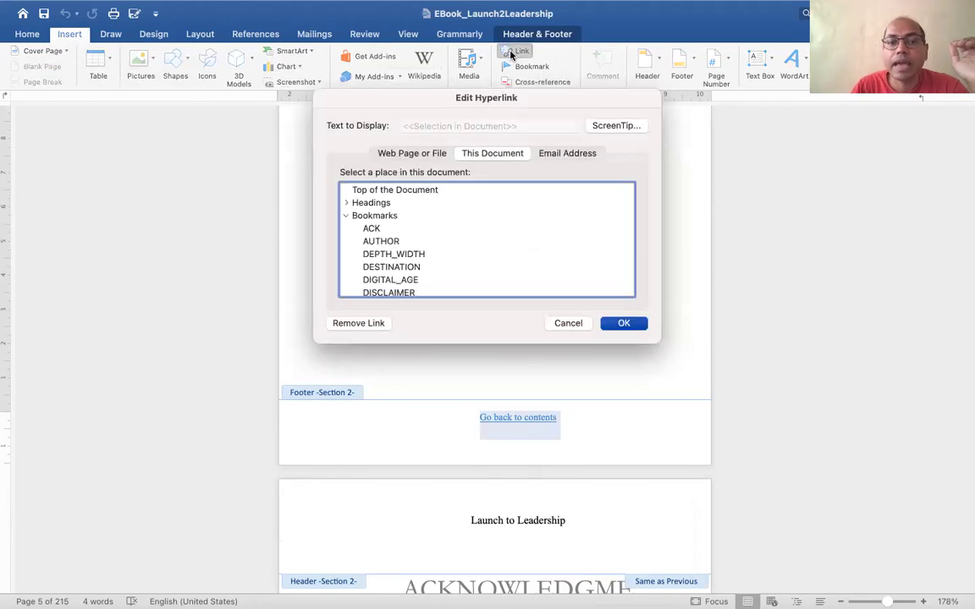
pyautogui.scroll(-10, 452, 249)
pyautogui.click(365, 276)
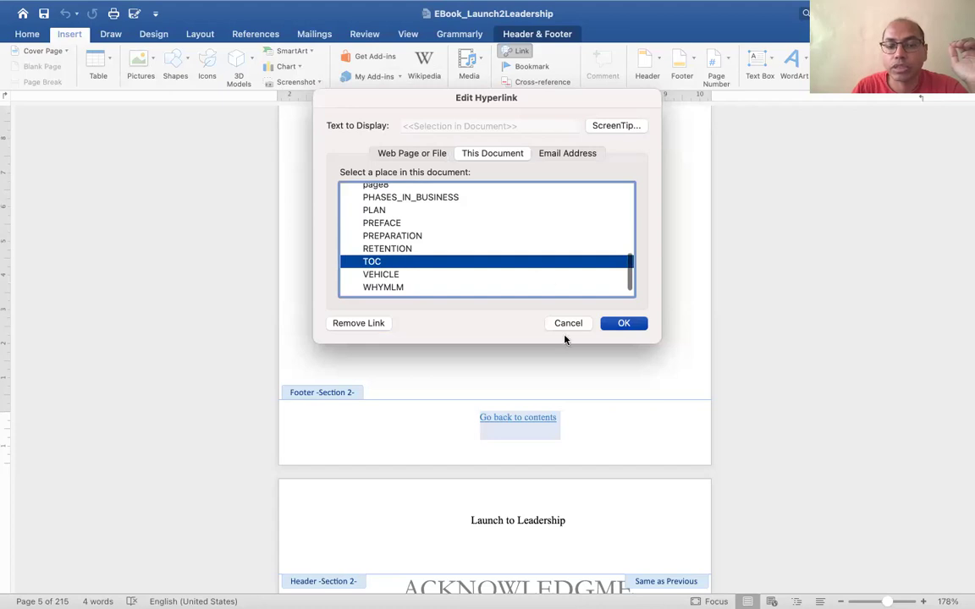
pyautogui.scroll(10, 548, 254)
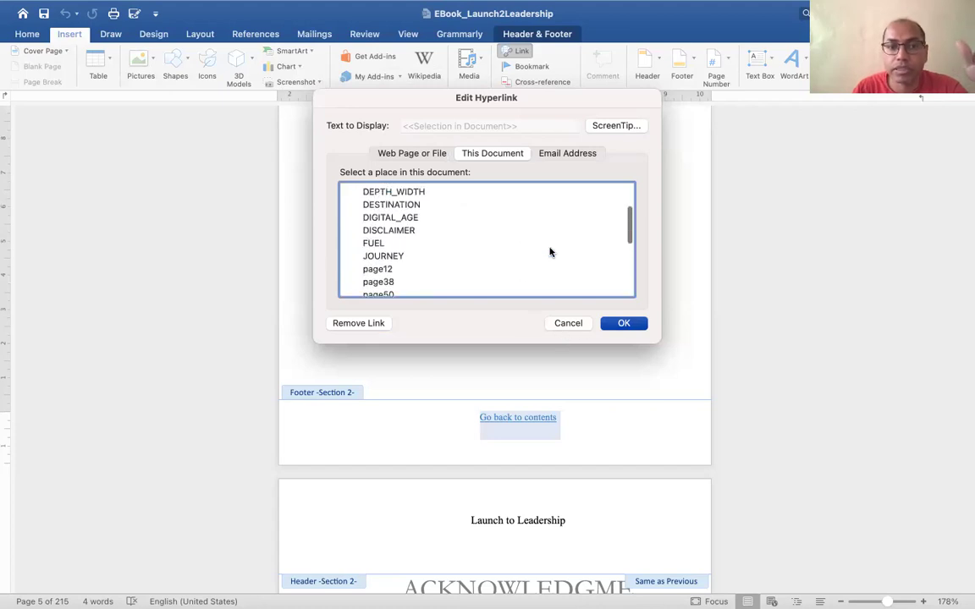
pyautogui.click(567, 324)
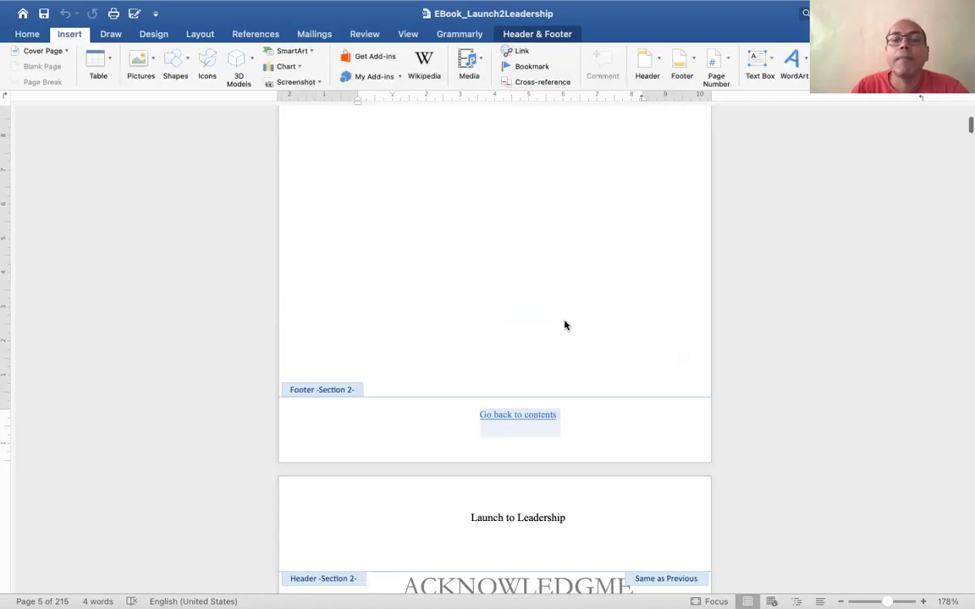
# Leave footer editing and return to the document body on the table of contents page
pyautogui.scroll(-5, 564, 323)
pyautogui.scroll(2, 570, 136)
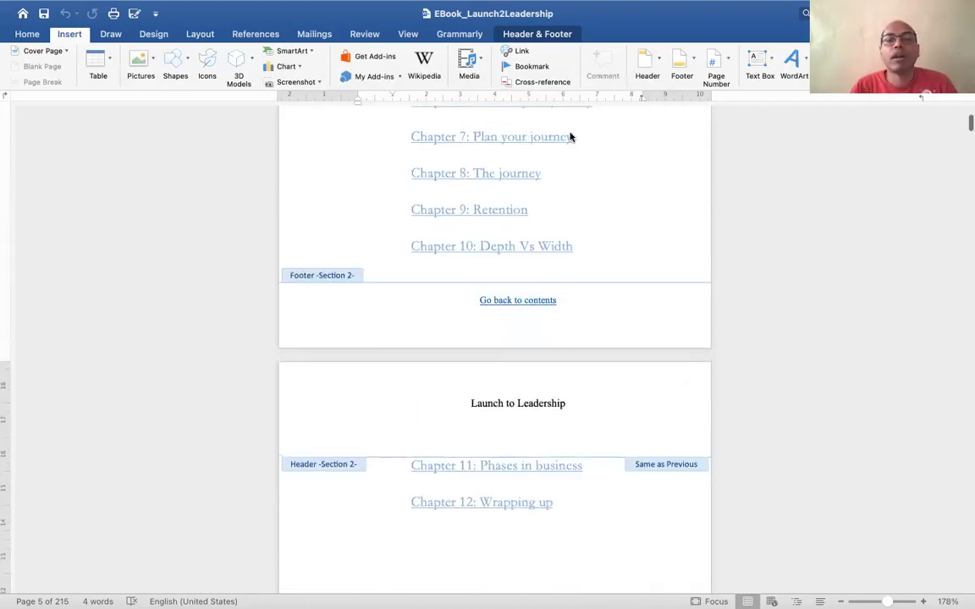
pyautogui.doubleClick(648, 187)
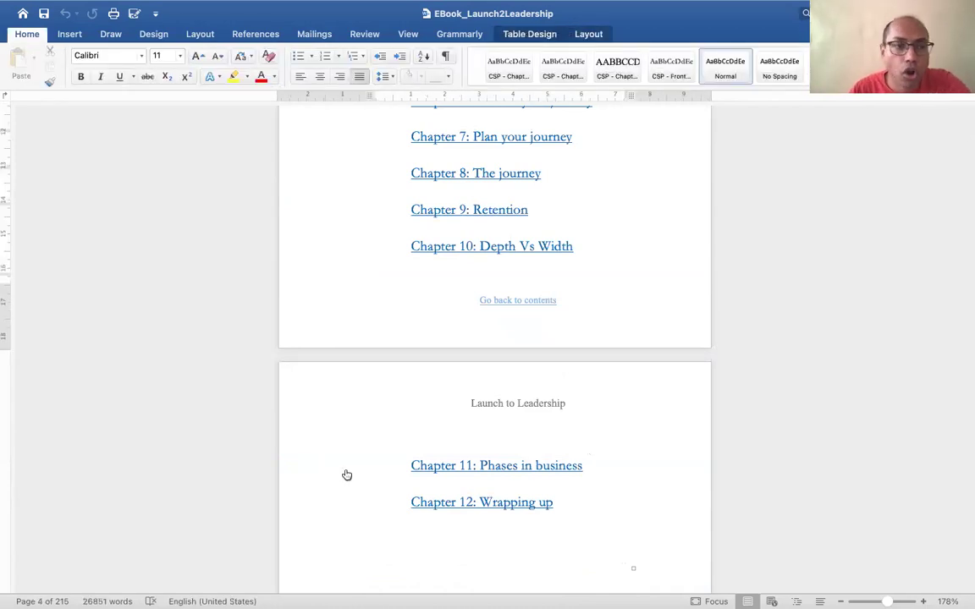
# Examine the print dialog's PDF output options and the file commands for saving, without printing or saving
pyautogui.moveTo(74, 7)
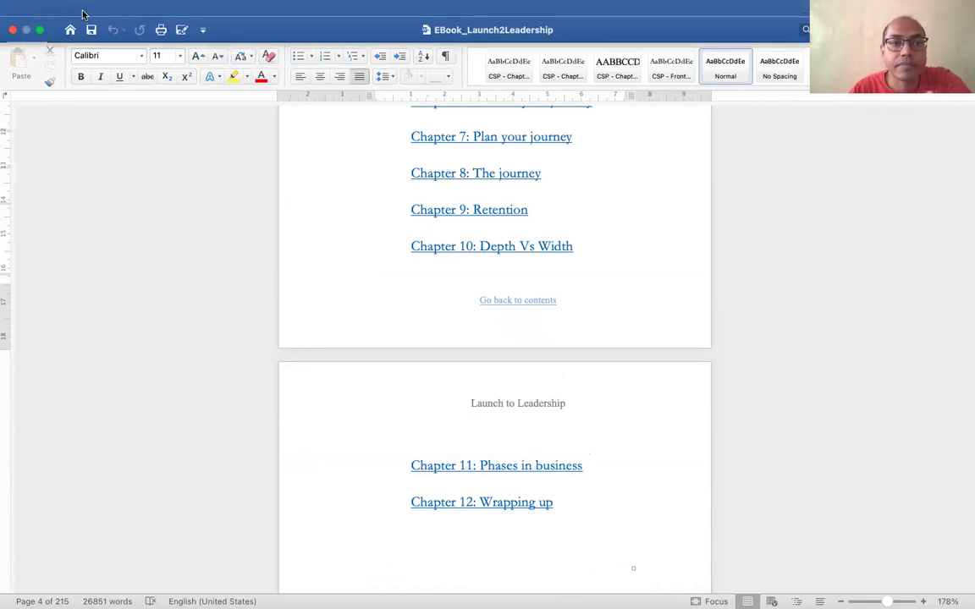
pyautogui.click(83, 9)
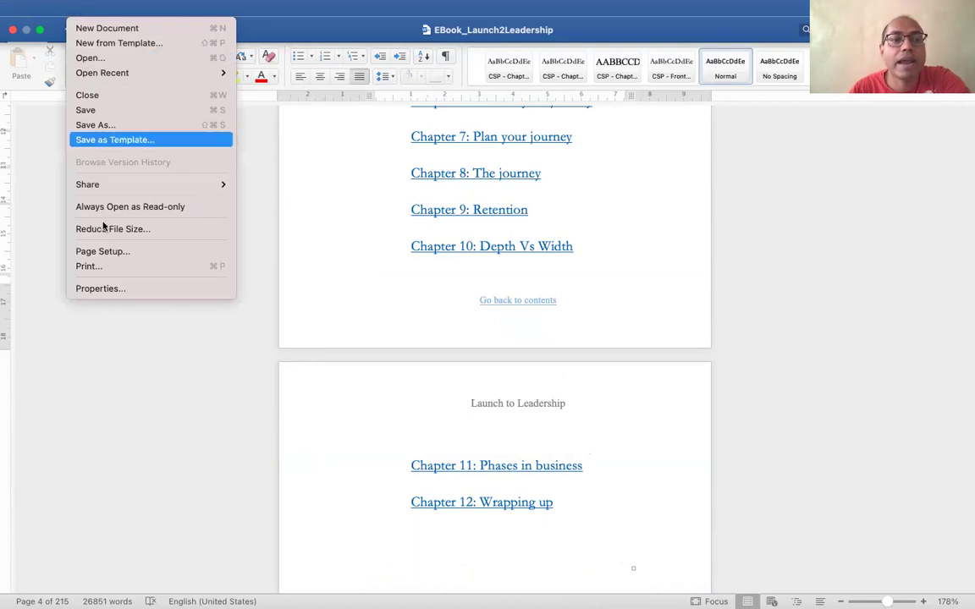
pyautogui.click(94, 267)
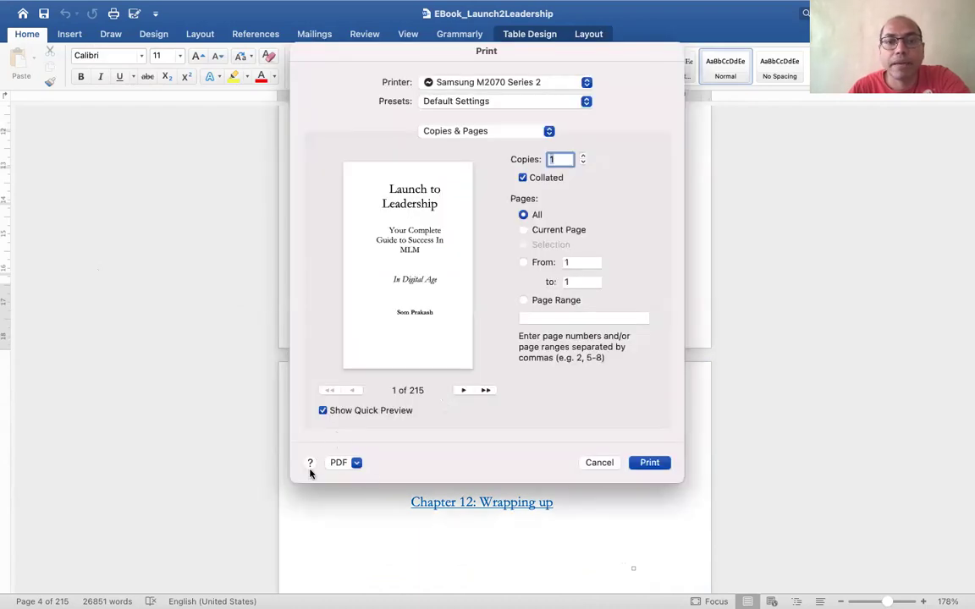
pyautogui.click(356, 463)
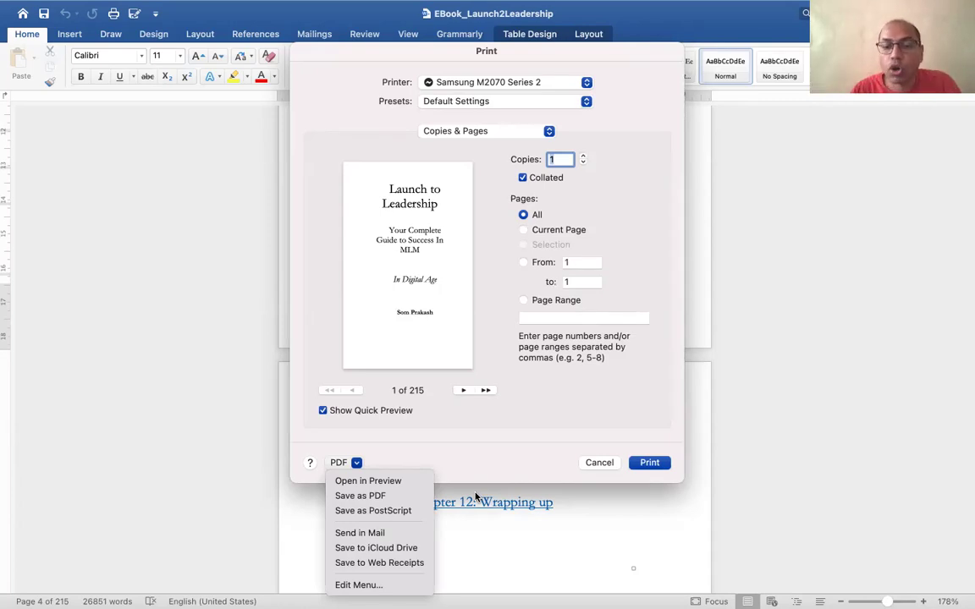
pyautogui.click(603, 468)
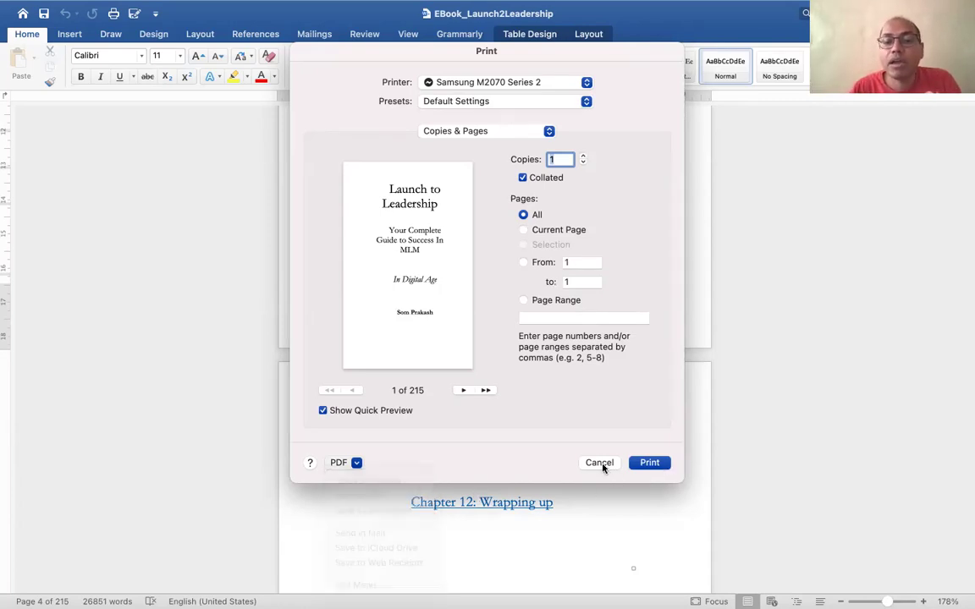
pyautogui.click(602, 469)
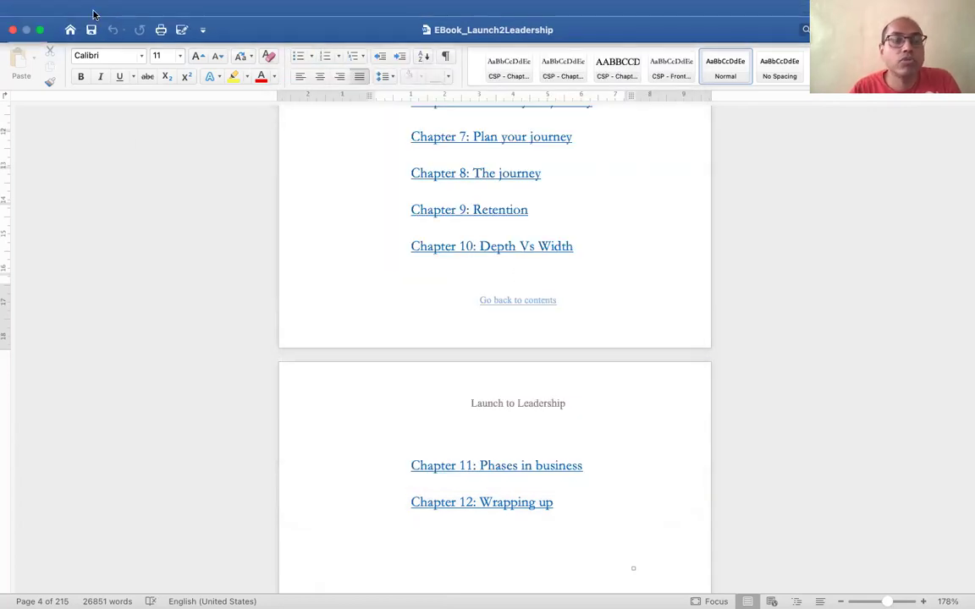
pyautogui.click(82, 9)
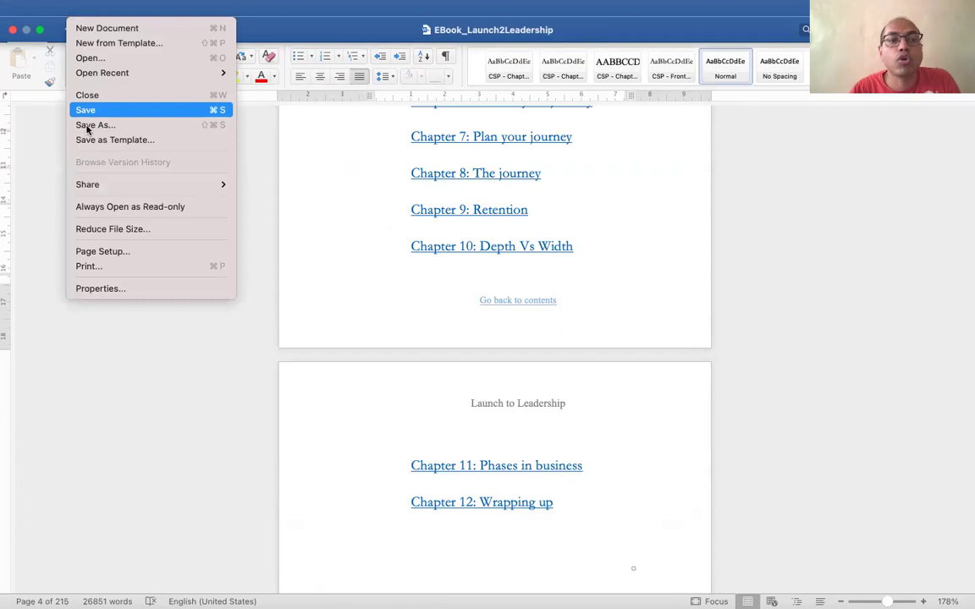
pyautogui.press('Escape')
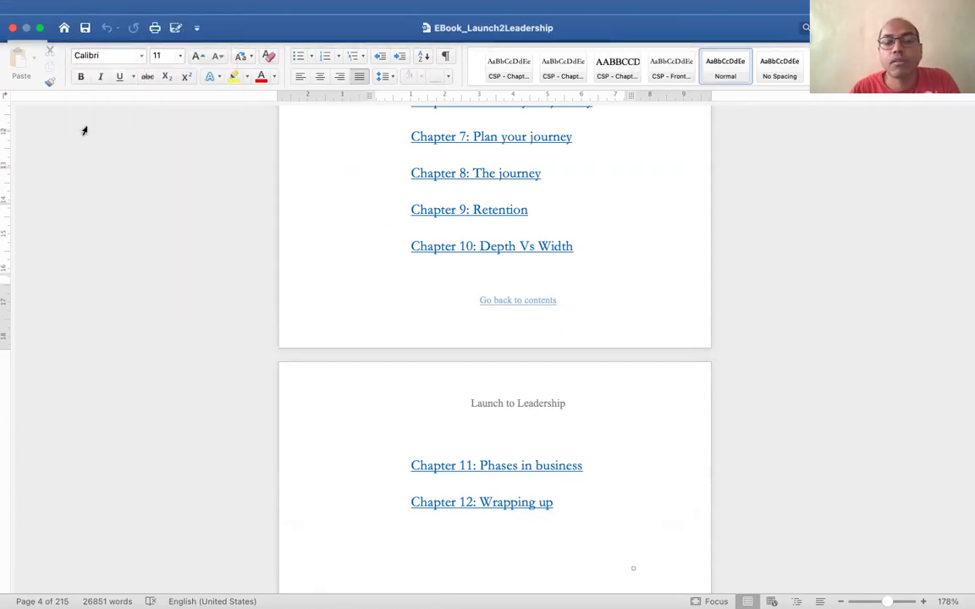